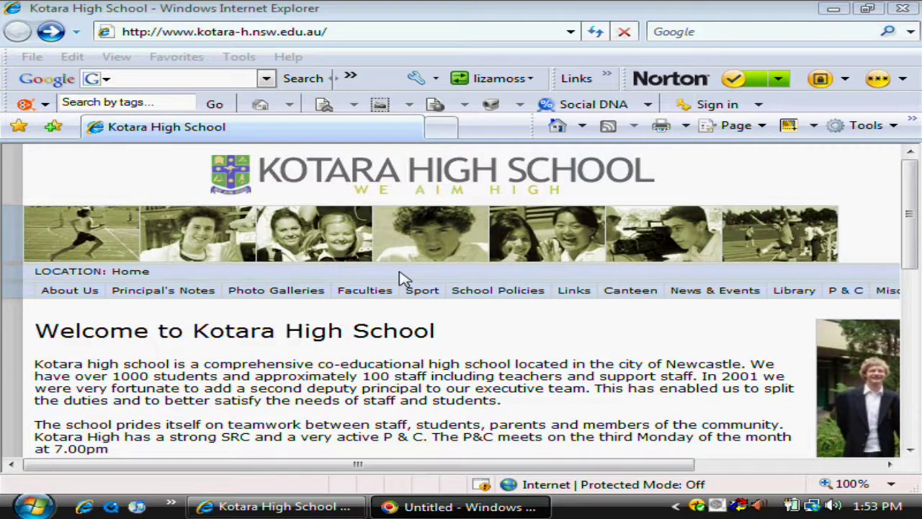
- Go from the school Library through Information Skills to Tools to help research, and launch BibMe
{"action": "left_click", "coordinate": [798, 291]}
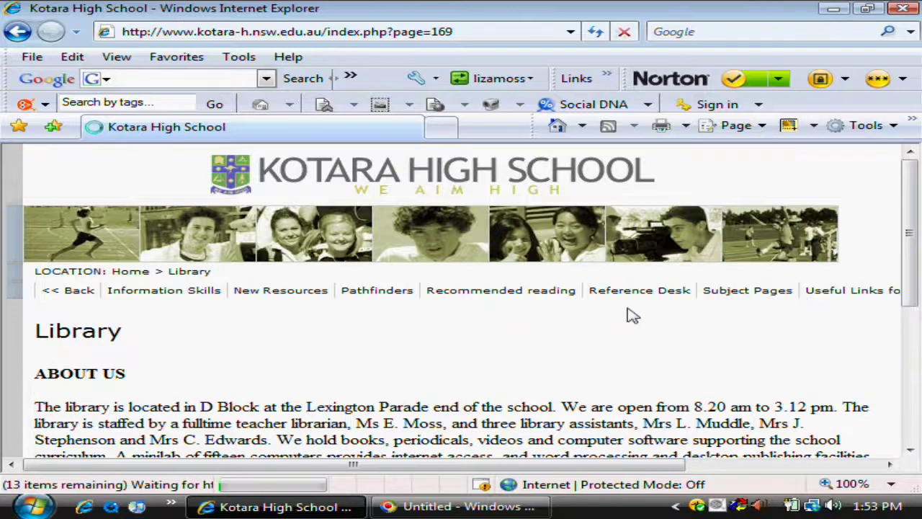
{"action": "left_click", "coordinate": [184, 294]}
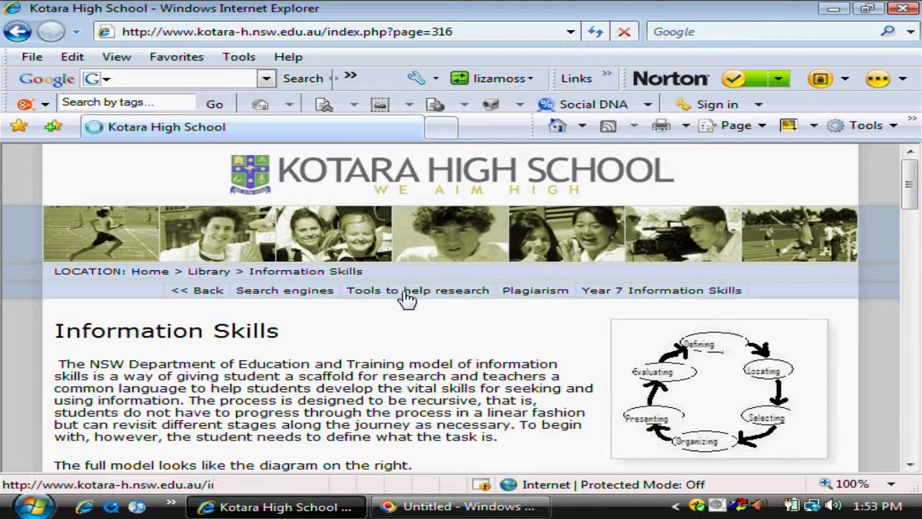
{"action": "left_click", "coordinate": [407, 291]}
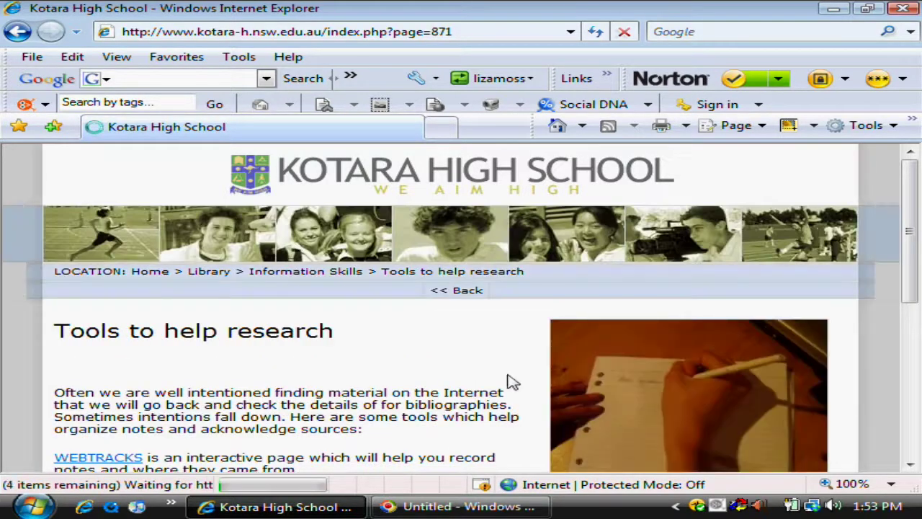
{"action": "scroll", "coordinate": [909, 467], "scroll_direction": "down", "scroll_amount": 3}
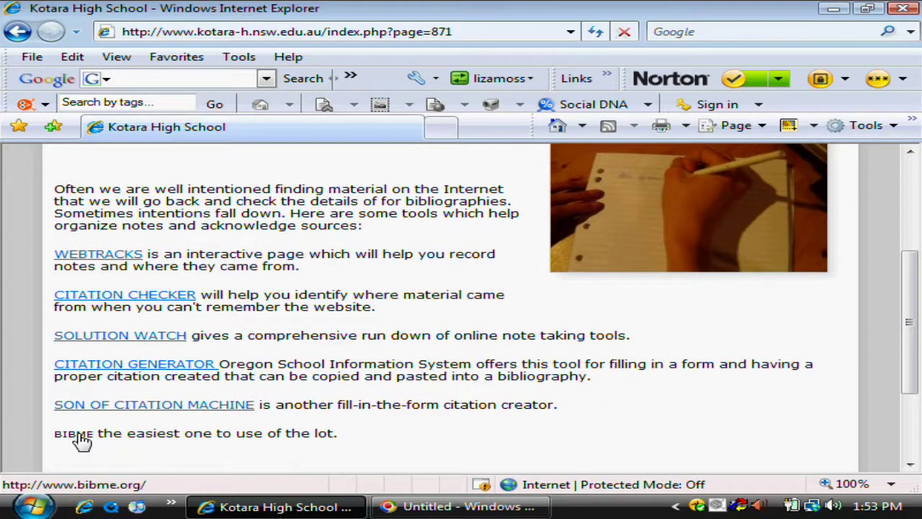
{"action": "left_click", "coordinate": [81, 441]}
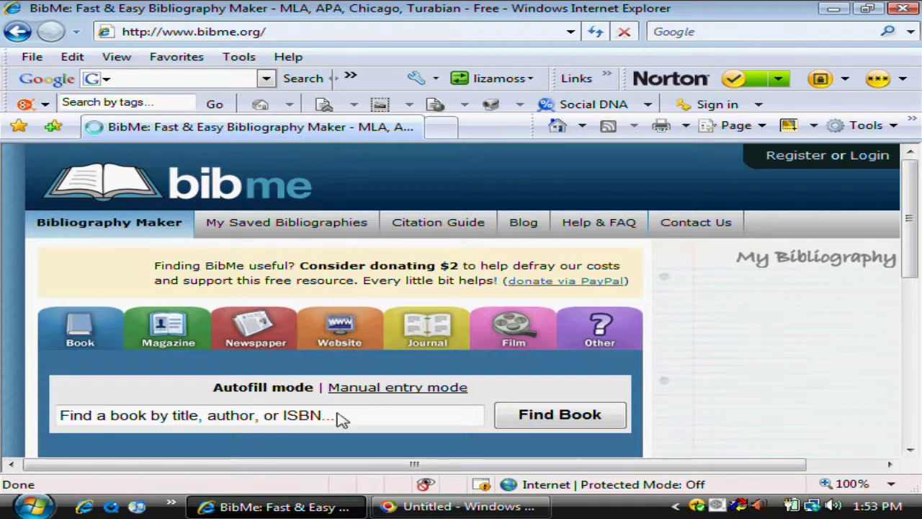
- Run a BibMe book search for 'society and culture' and scroll through the matching results
{"action": "scroll", "coordinate": [340, 421], "scroll_direction": "down", "scroll_amount": 1}
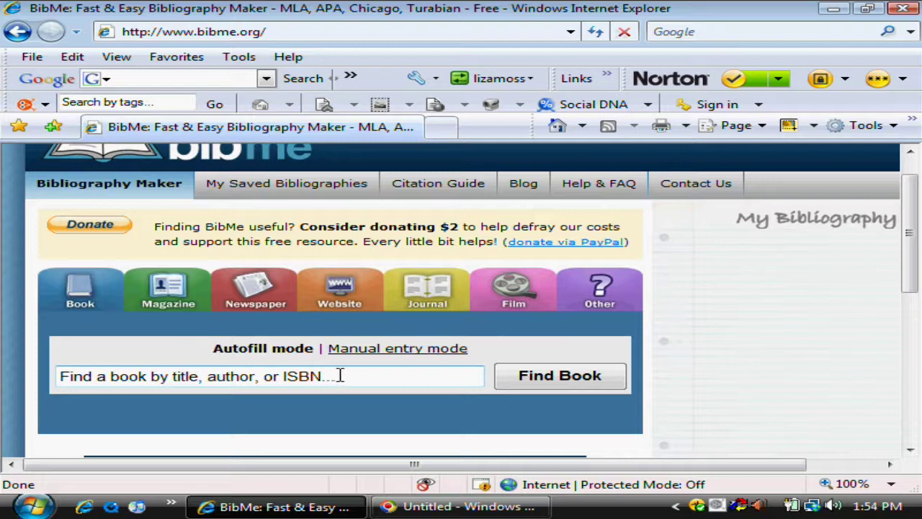
{"action": "left_click", "coordinate": [343, 374]}
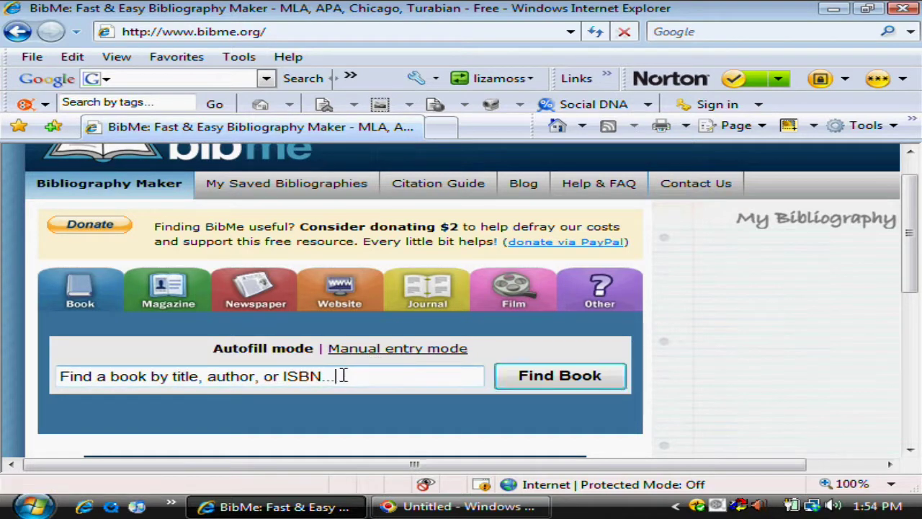
{"action": "key", "text": "ctrl+a"}
{"action": "key", "text": "BackSpace"}
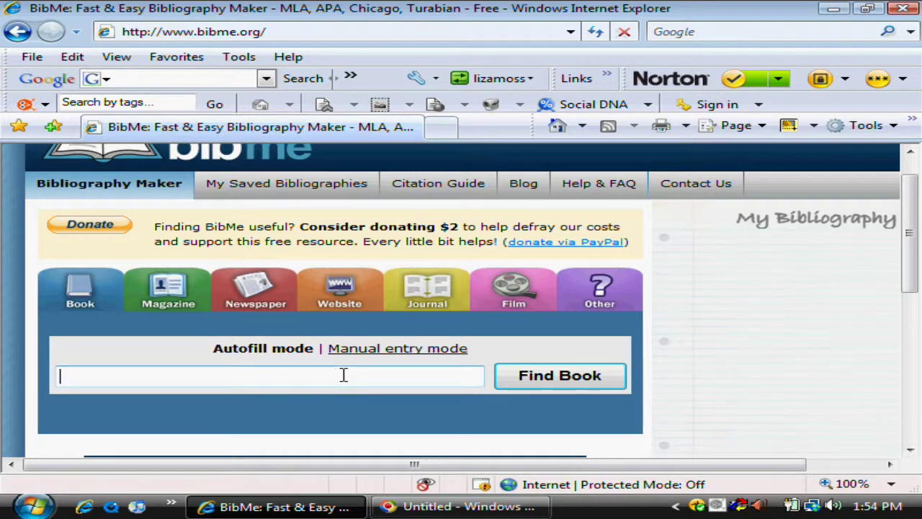
{"action": "type", "text": "so"}
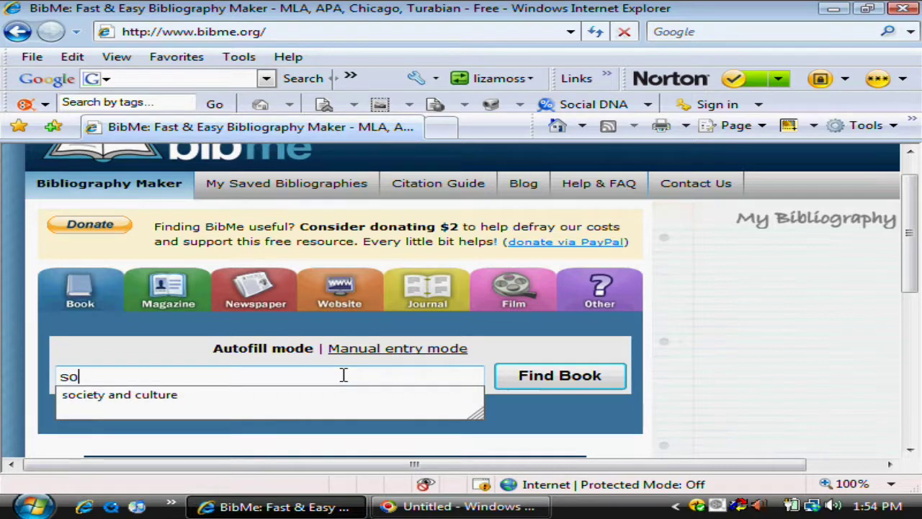
{"action": "left_click", "coordinate": [279, 402]}
{"action": "left_click", "coordinate": [520, 382]}
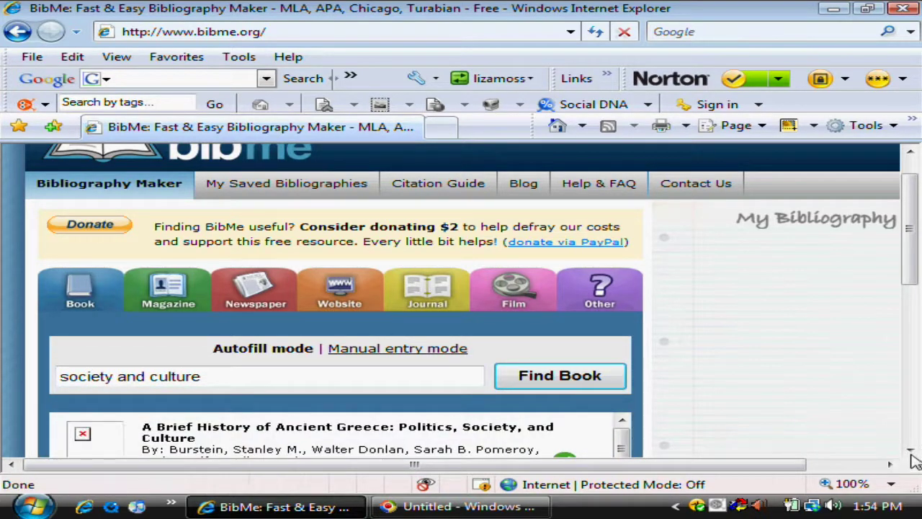
{"action": "left_click", "coordinate": [909, 451]}
{"action": "left_click_drag", "start_coordinate": [910, 450], "coordinate": [909, 450]}
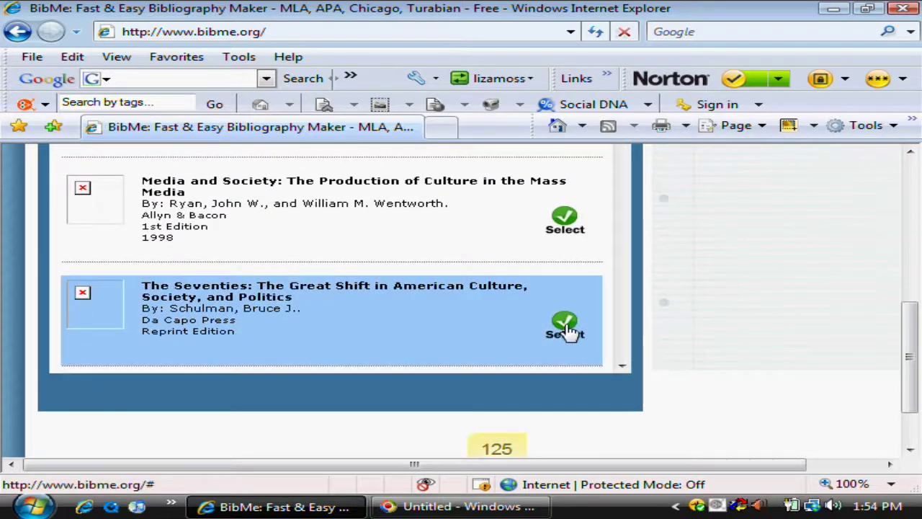
- Select Schulman's The Seventies, enter Year Published 2000, and add it to My Bibliography
{"action": "left_click", "coordinate": [566, 326]}
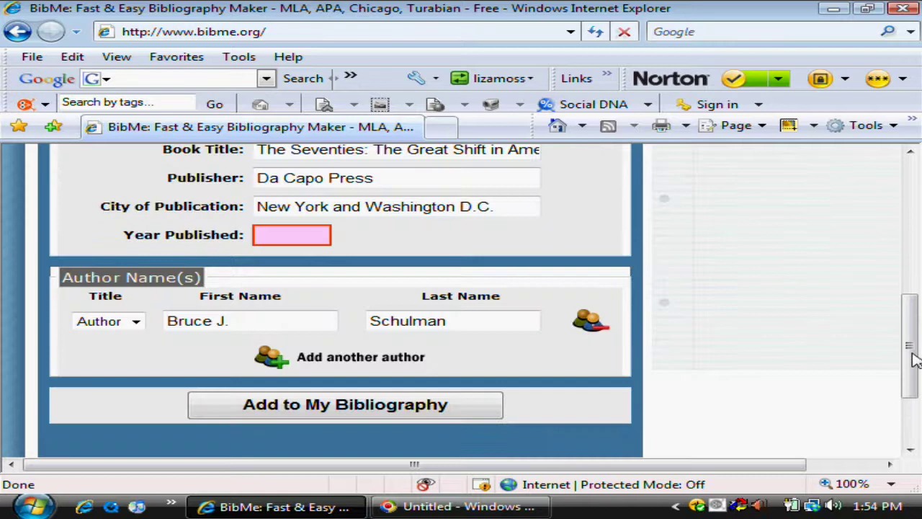
{"action": "left_click_drag", "start_coordinate": [915, 361], "coordinate": [911, 310]}
{"action": "left_click", "coordinate": [267, 367]}
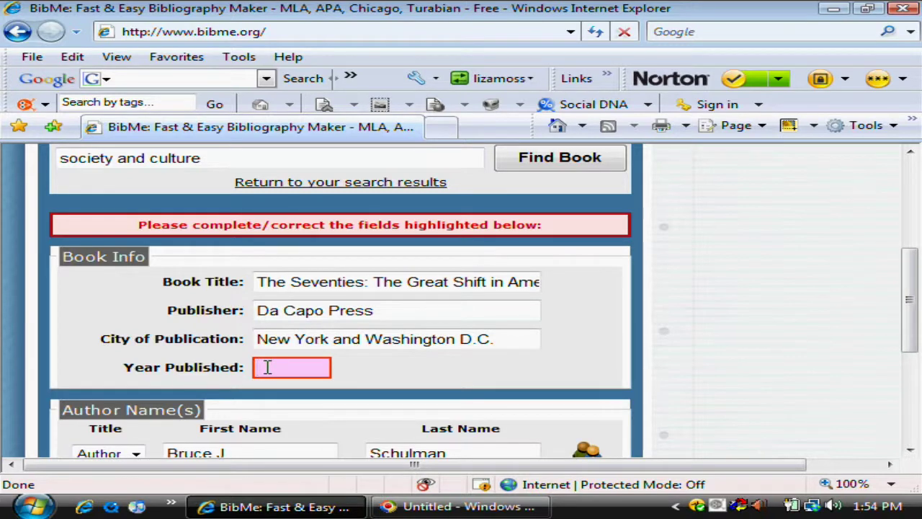
{"action": "type", "text": "2"}
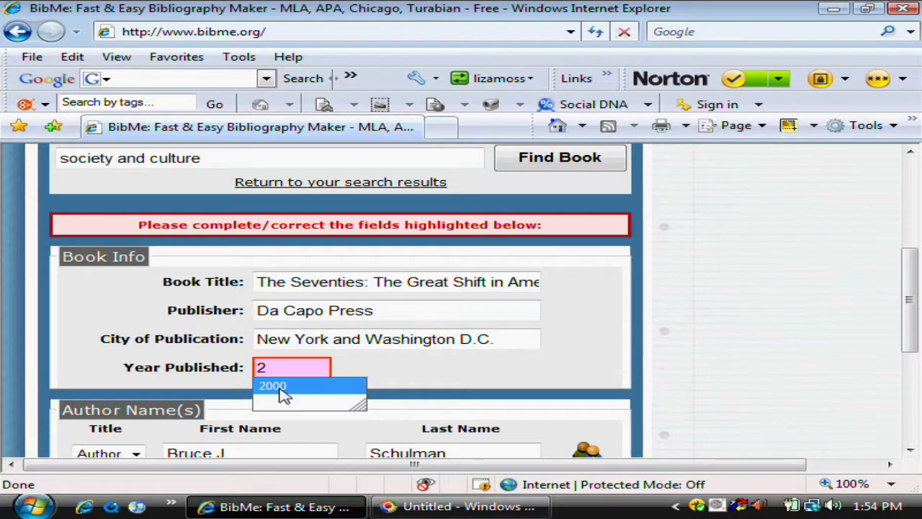
{"action": "left_click", "coordinate": [281, 388]}
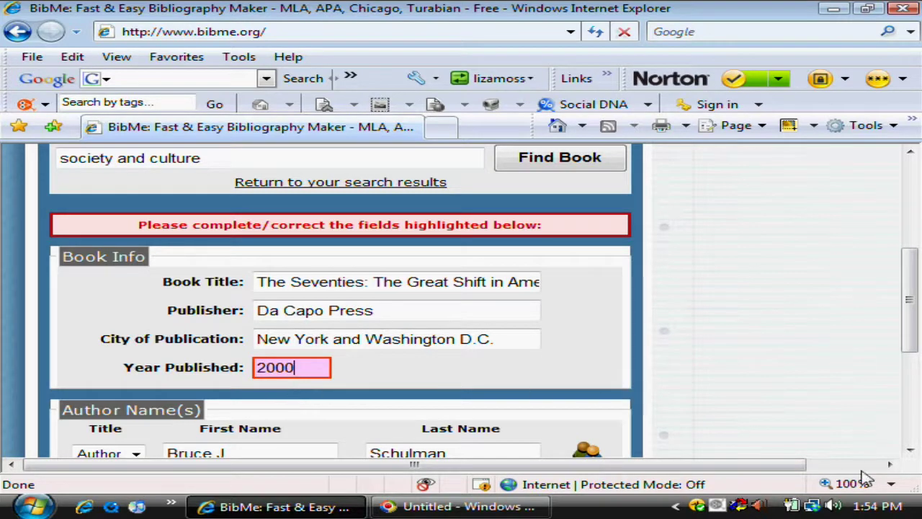
{"action": "scroll", "coordinate": [912, 461], "scroll_direction": "down", "scroll_amount": 3}
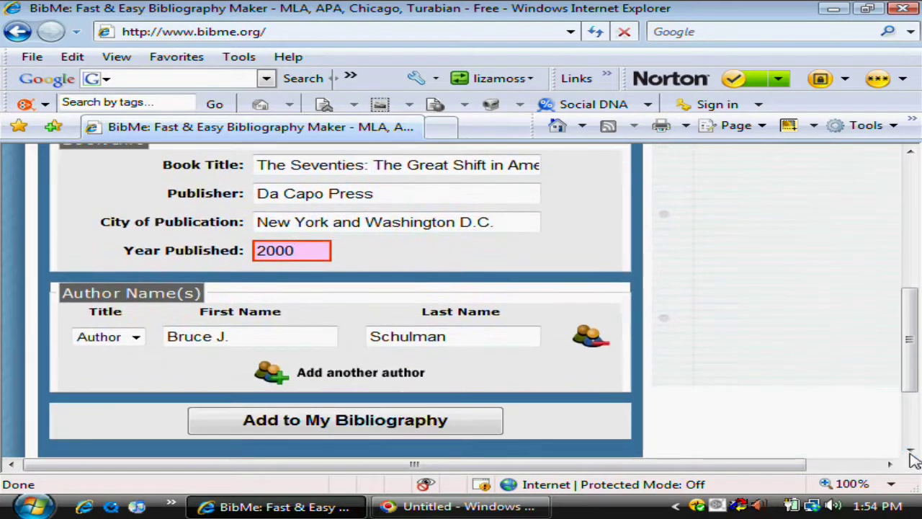
{"action": "left_click", "coordinate": [435, 425]}
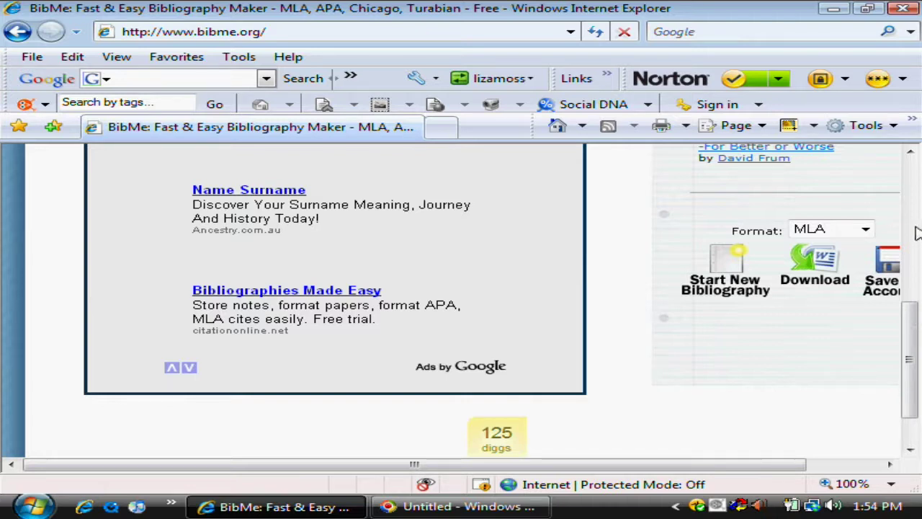
{"action": "scroll", "coordinate": [914, 165], "scroll_direction": "up", "scroll_amount": 5}
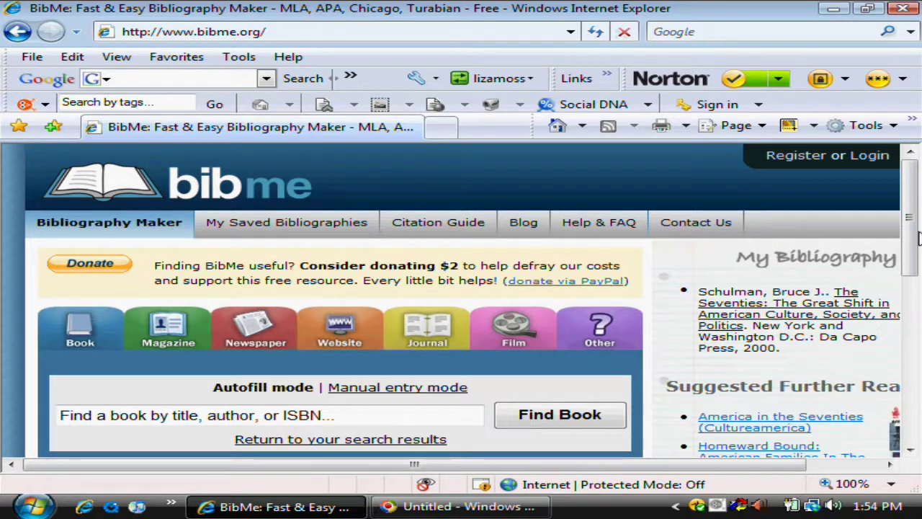
{"action": "scroll", "coordinate": [919, 389], "scroll_direction": "down", "scroll_amount": 3}
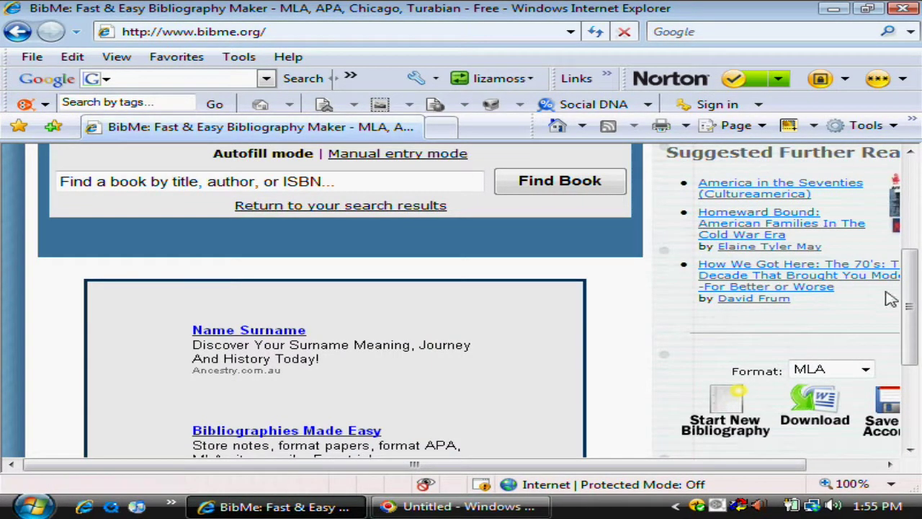
{"action": "left_click_drag", "start_coordinate": [913, 302], "coordinate": [912, 249]}
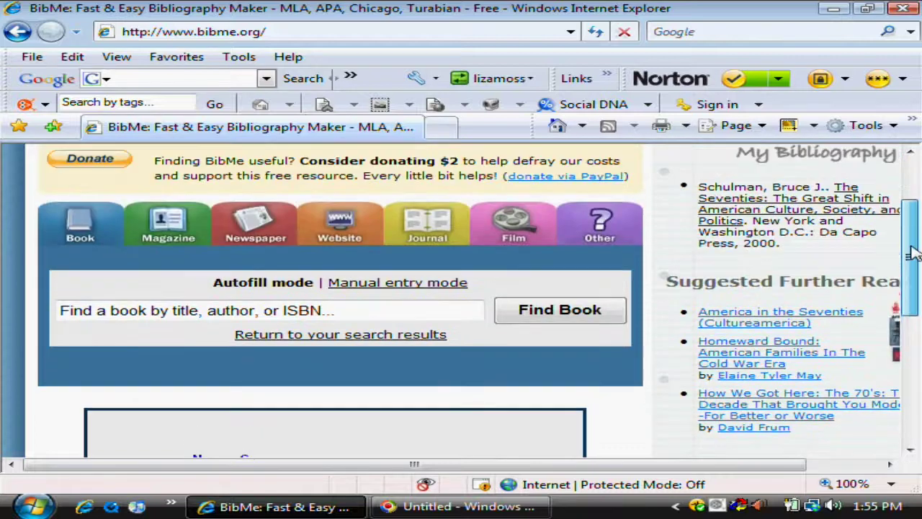
- Search BibMe's books for the 'Guantanamo, rose' suggestion
{"action": "left_click", "coordinate": [334, 315]}
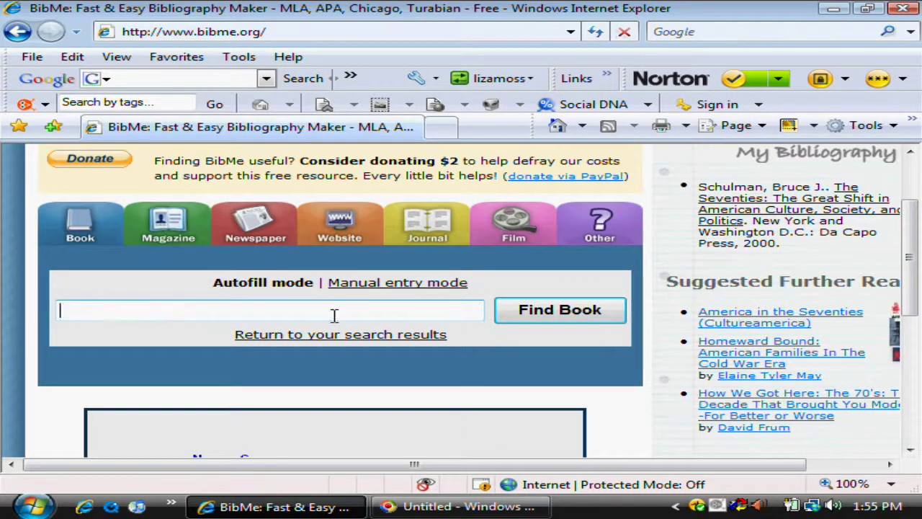
{"action": "type", "text": "gu"}
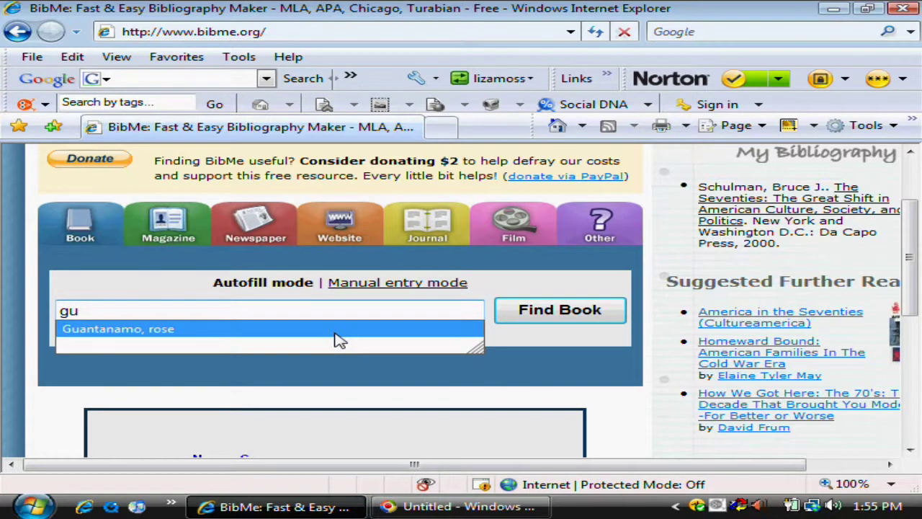
{"action": "left_click", "coordinate": [340, 339]}
{"action": "left_click", "coordinate": [526, 317]}
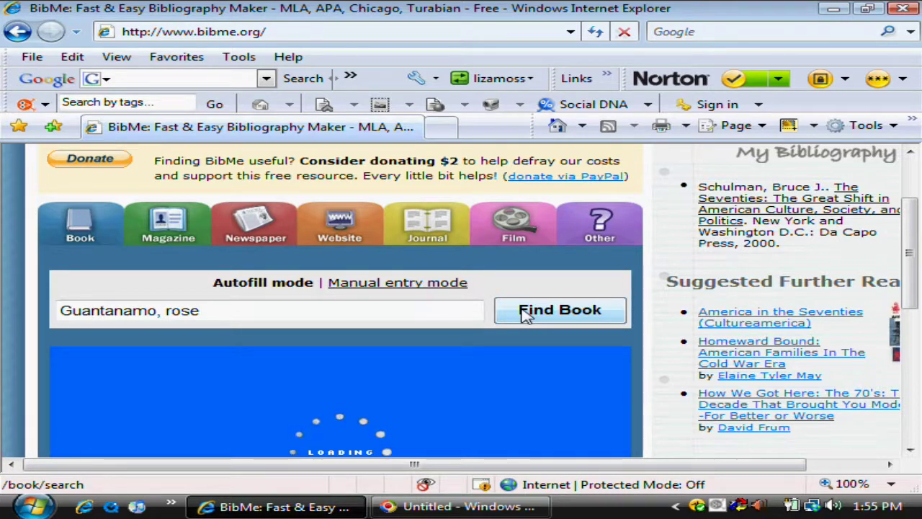
- Select the 2004 Faber and Faber Guantanamo result and add it to My Bibliography
{"action": "scroll", "coordinate": [526, 317], "scroll_direction": "down", "scroll_amount": 3}
{"action": "scroll", "coordinate": [525, 312], "scroll_direction": "up", "scroll_amount": 1}
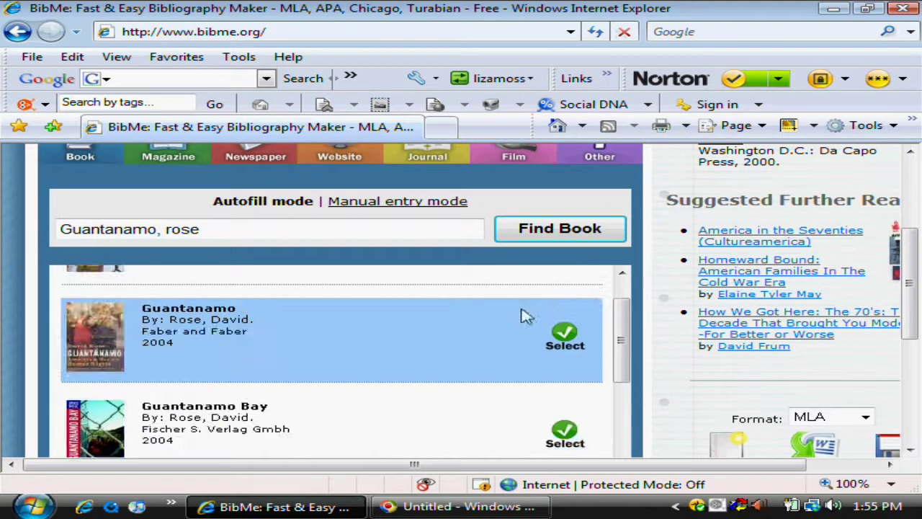
{"action": "left_click", "coordinate": [565, 335]}
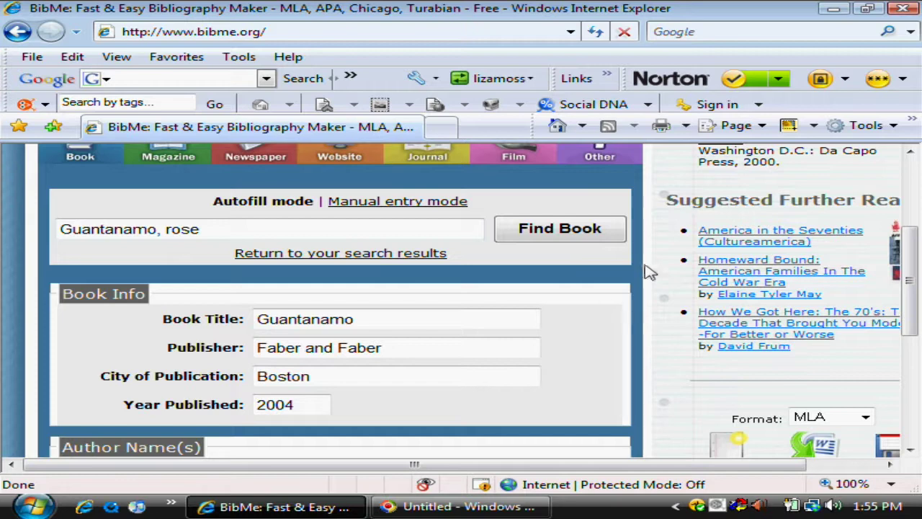
{"action": "left_click_drag", "start_coordinate": [911, 286], "coordinate": [919, 336]}
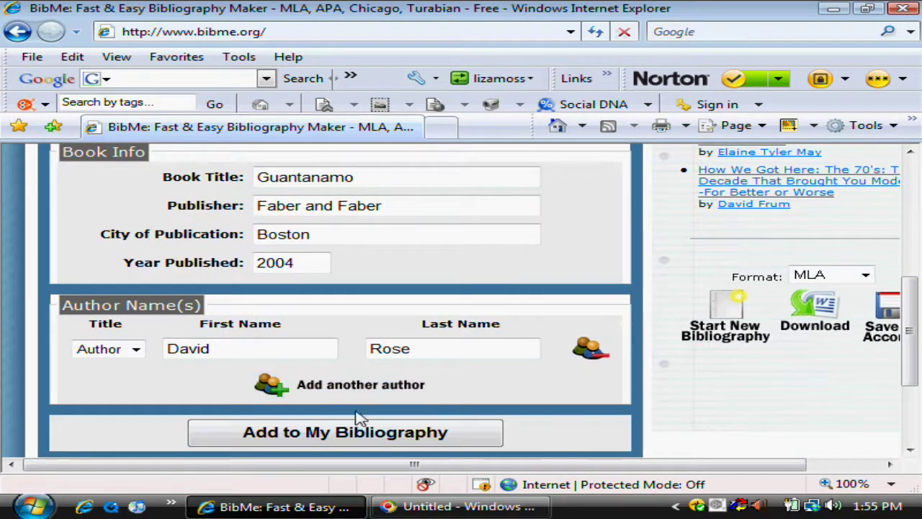
{"action": "left_click", "coordinate": [344, 436]}
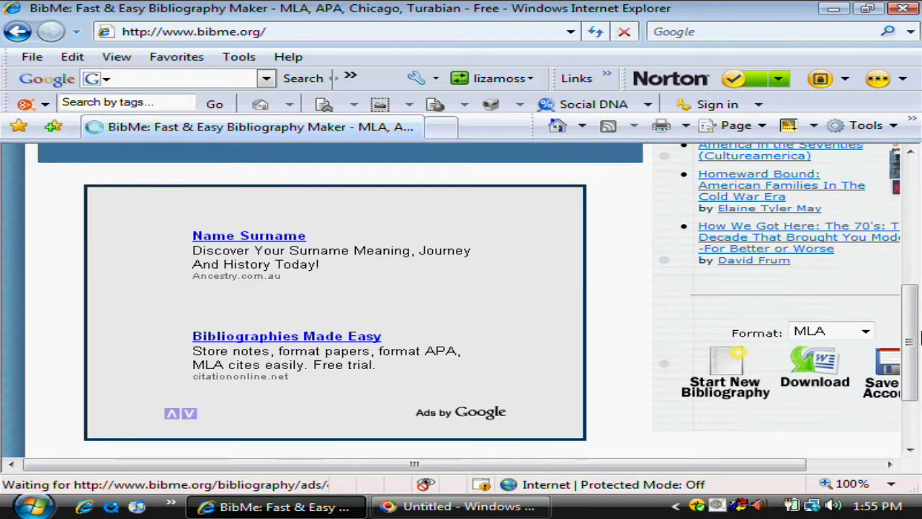
- Scroll through the reloaded page to review both MLA citations and the Format/Download area
{"action": "left_click_drag", "start_coordinate": [910, 338], "coordinate": [909, 149]}
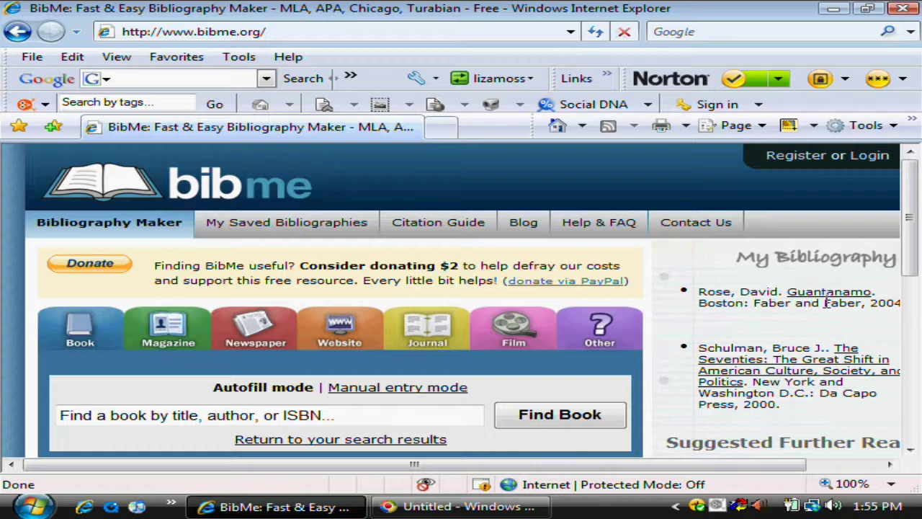
{"action": "left_click", "coordinate": [911, 452]}
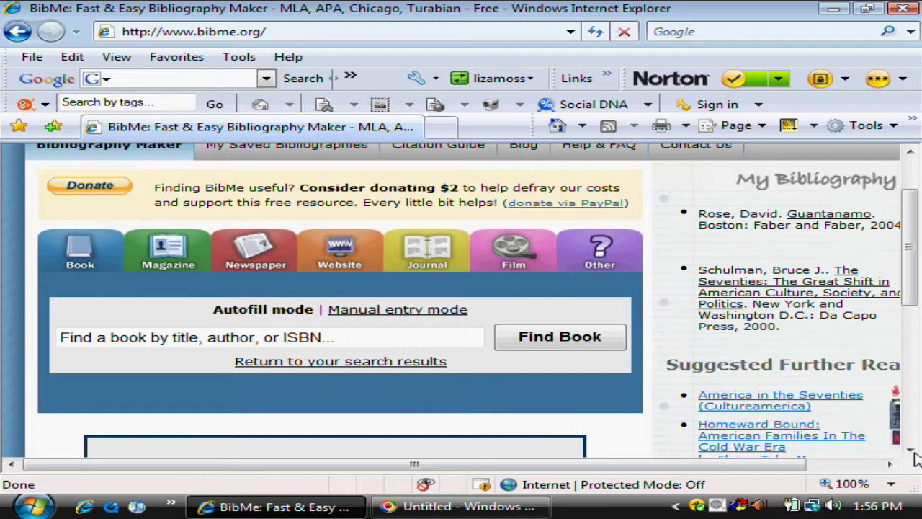
{"action": "left_click", "coordinate": [911, 451]}
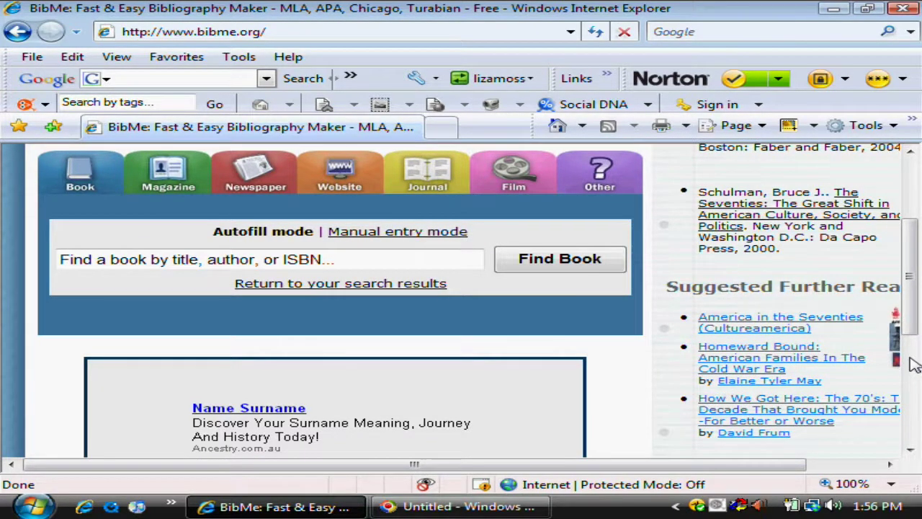
{"action": "left_click_drag", "start_coordinate": [911, 325], "coordinate": [911, 265]}
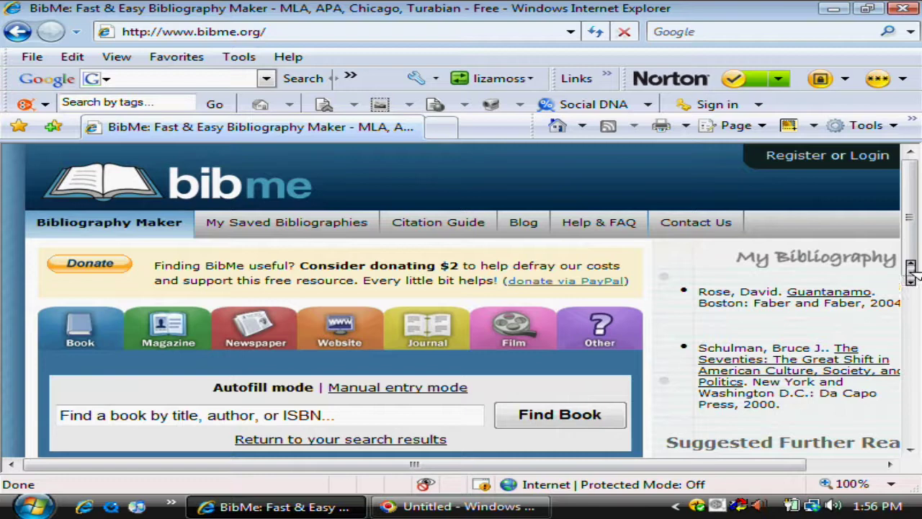
{"action": "scroll", "coordinate": [911, 267], "scroll_direction": "down", "scroll_amount": 3}
{"action": "left_click_drag", "start_coordinate": [912, 274], "coordinate": [912, 334]}
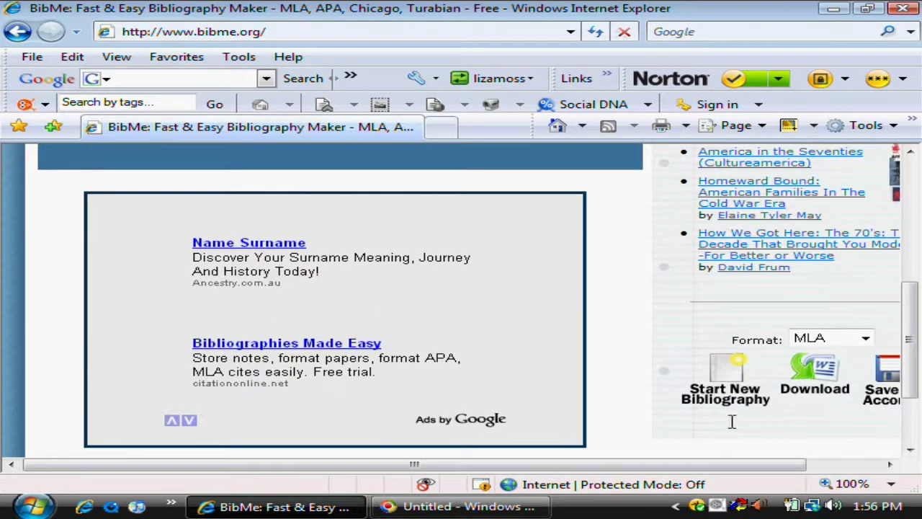
{"action": "left_click_drag", "start_coordinate": [740, 467], "coordinate": [809, 469]}
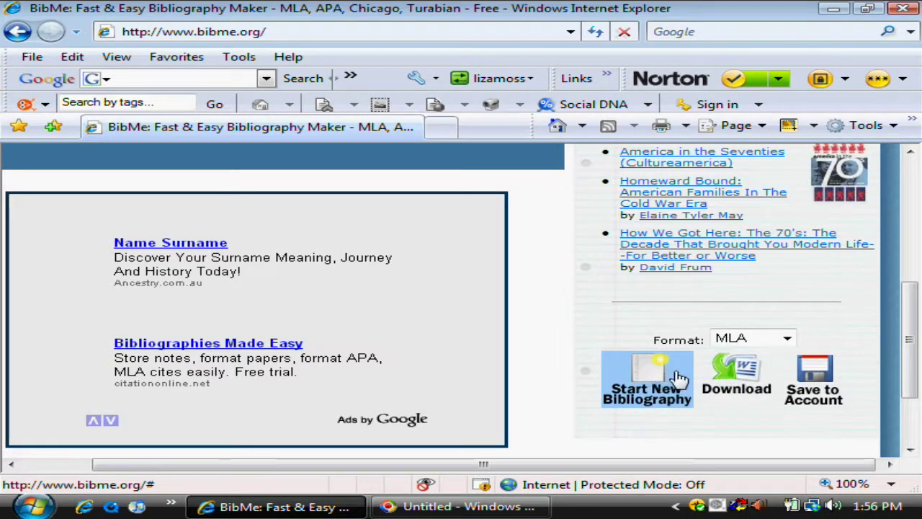
{"action": "left_click", "coordinate": [788, 342]}
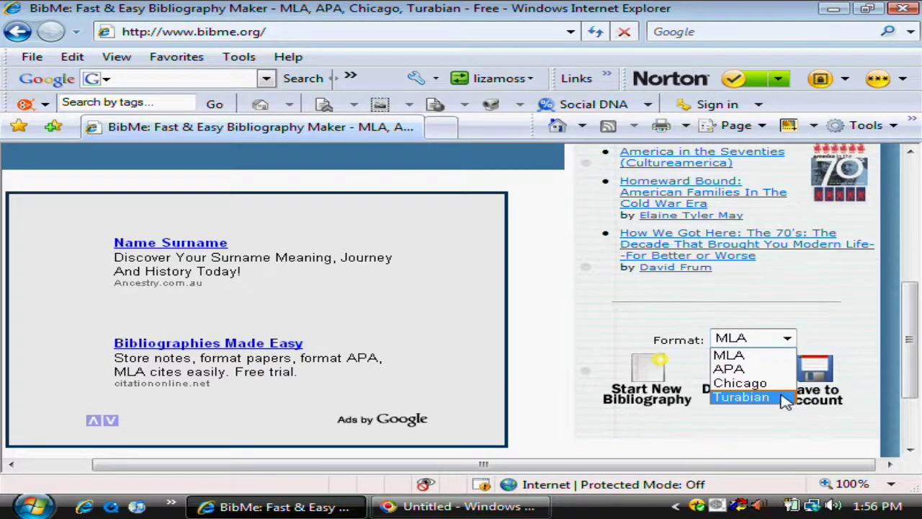
{"action": "left_click", "coordinate": [835, 323]}
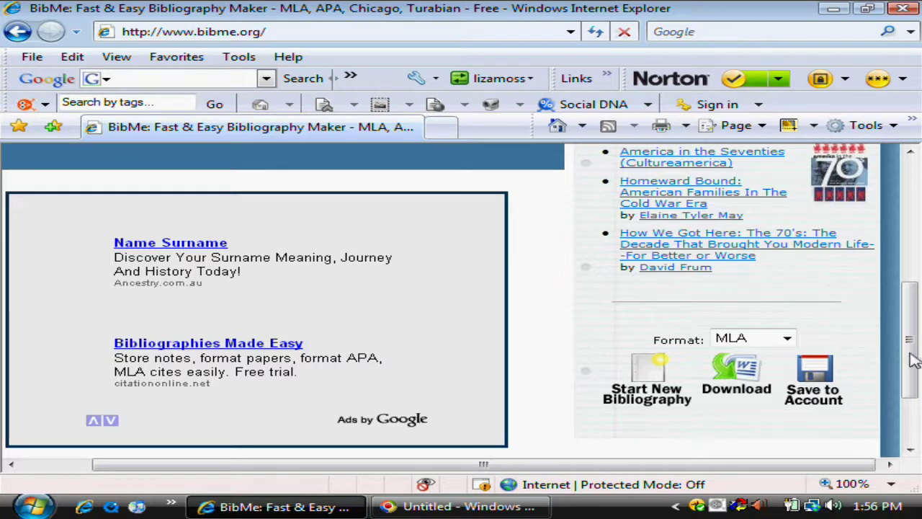
{"action": "left_click_drag", "start_coordinate": [911, 360], "coordinate": [911, 262]}
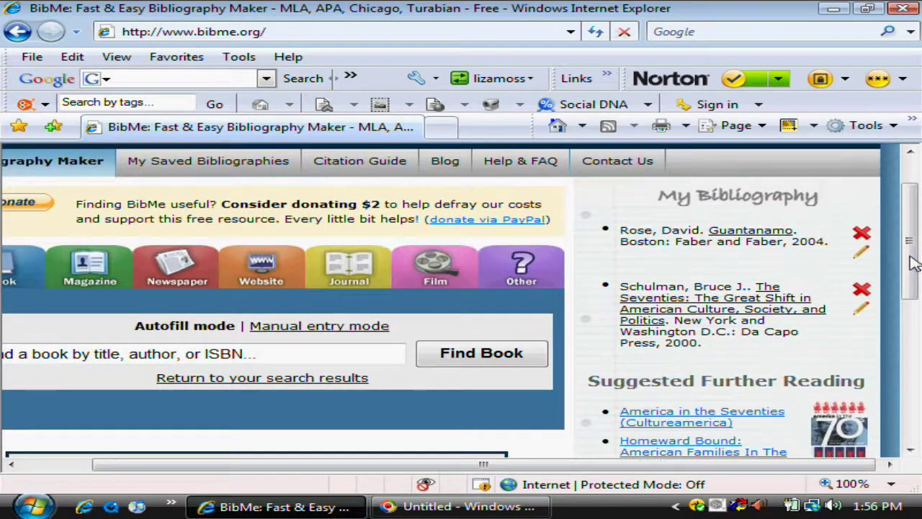
- Switch to manual entry, choose the Other source type, and open its Item Type list
{"action": "left_click", "coordinate": [360, 328]}
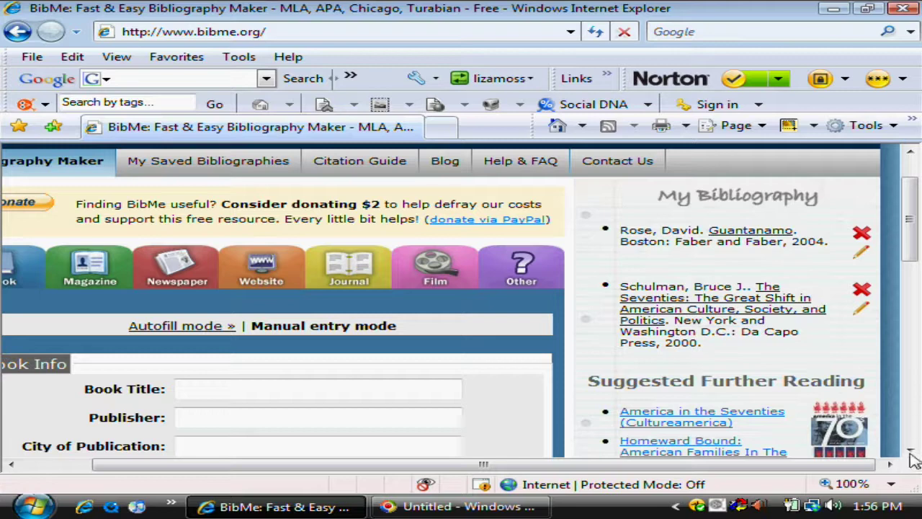
{"action": "scroll", "coordinate": [912, 459], "scroll_direction": "down", "scroll_amount": 3}
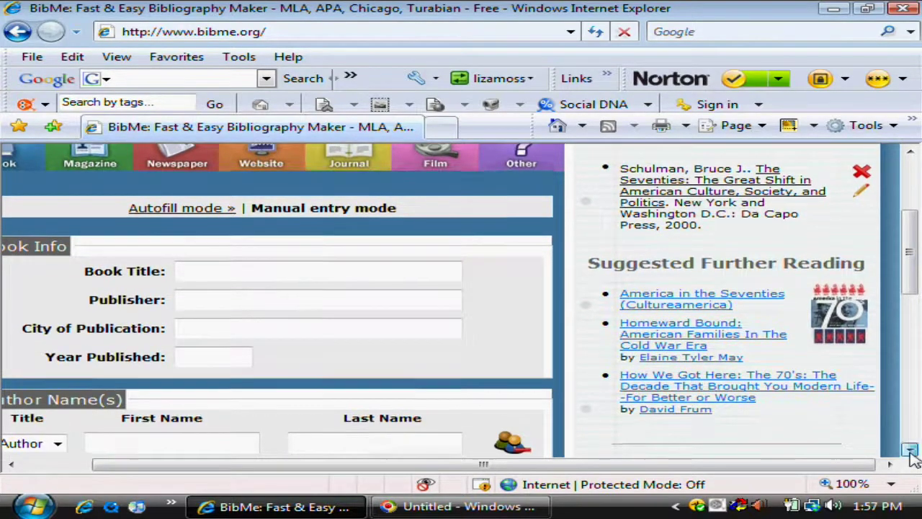
{"action": "scroll", "coordinate": [912, 459], "scroll_direction": "down", "scroll_amount": 1}
{"action": "left_click_drag", "start_coordinate": [913, 289], "coordinate": [914, 223]}
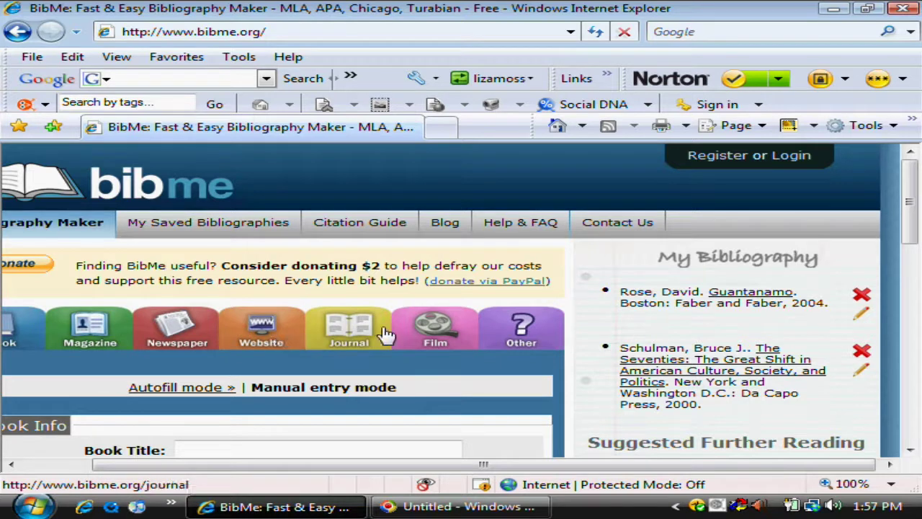
{"action": "left_click", "coordinate": [524, 332]}
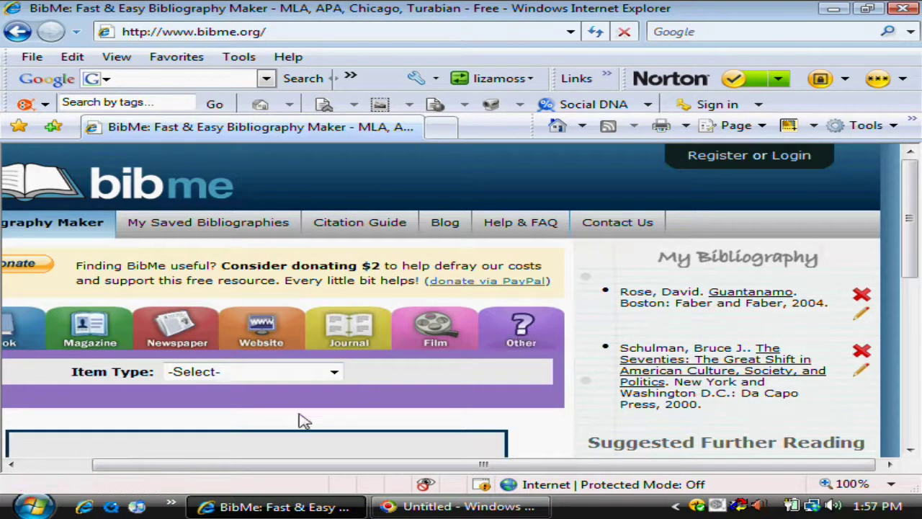
{"action": "left_click", "coordinate": [335, 373]}
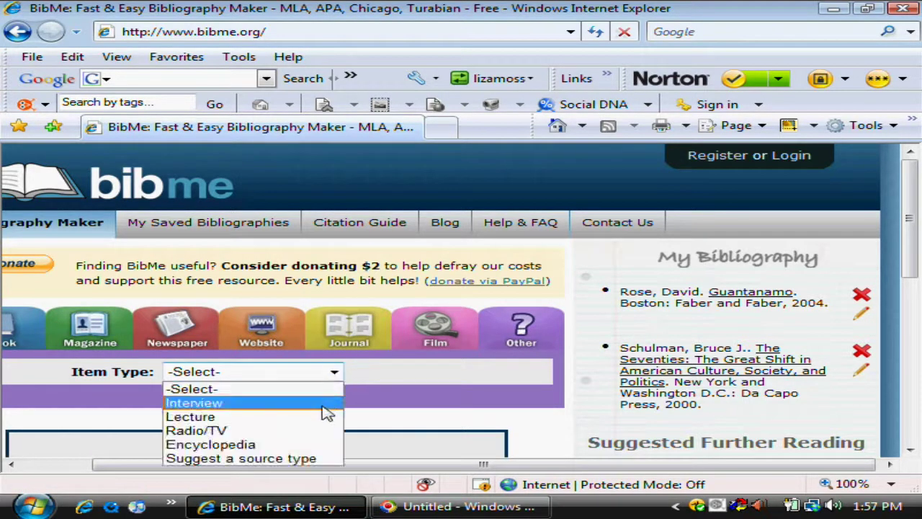